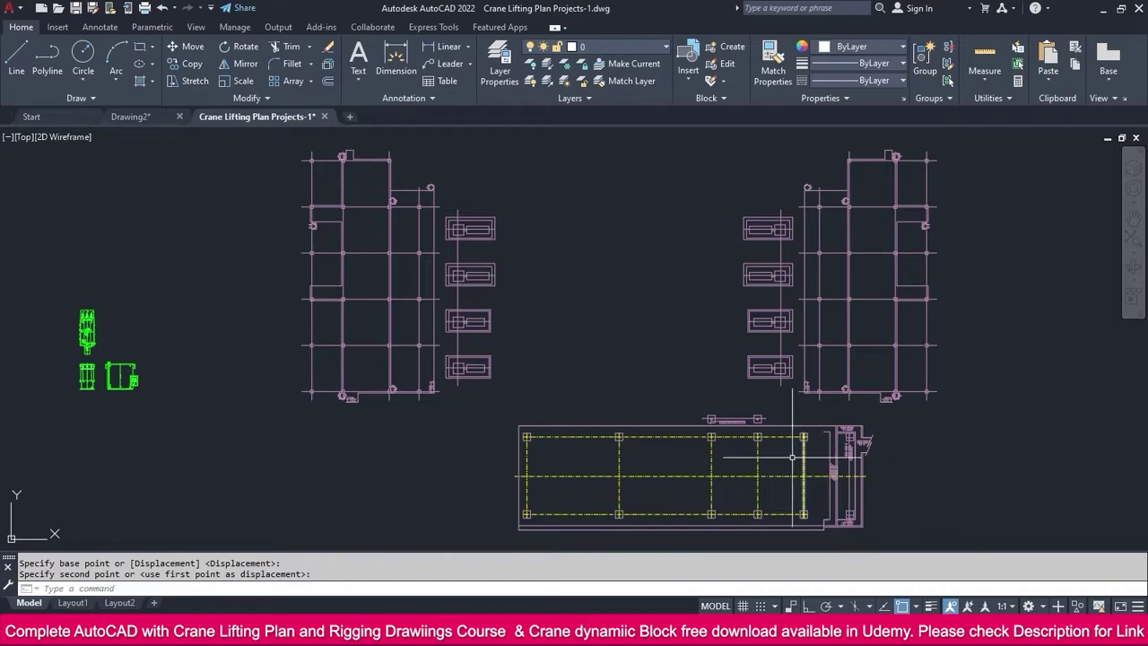
Pan and zoom out until both building plans, foundations and trailer area are visible
middle_drag(667, 389, 643, 392)
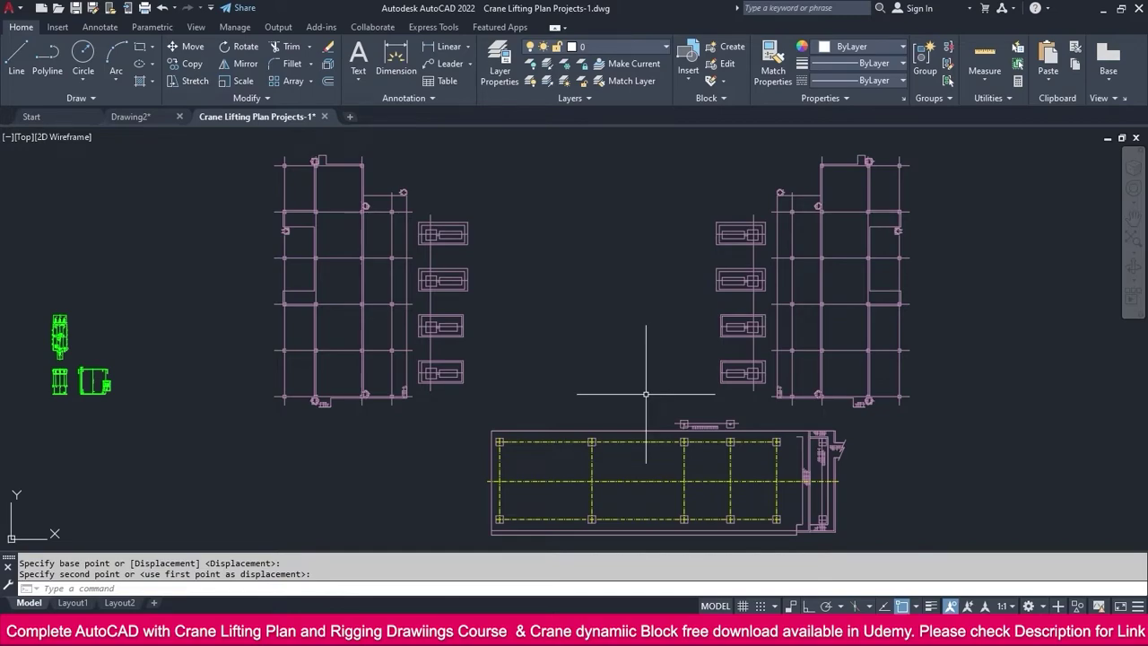
scroll(646, 392, down, 2)
middle_drag(628, 380, 594, 382)
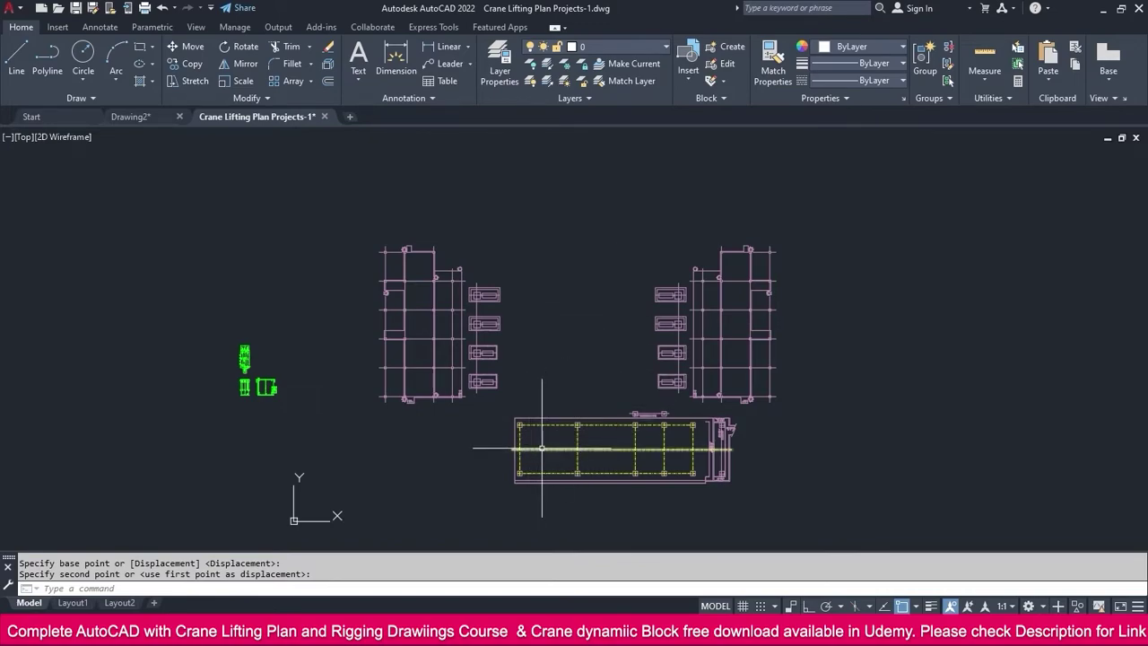
Nudge the view left and cancel the pending MOVE, leaving the site plan unchanged
middle_drag(562, 405, 553, 405)
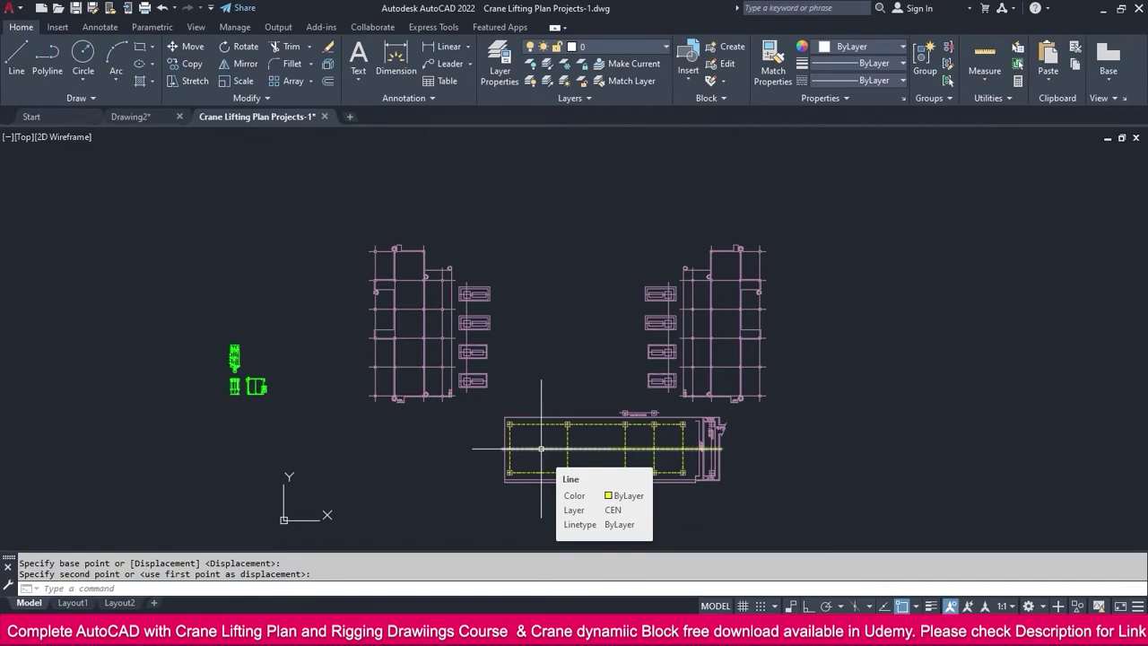
key(Escape)
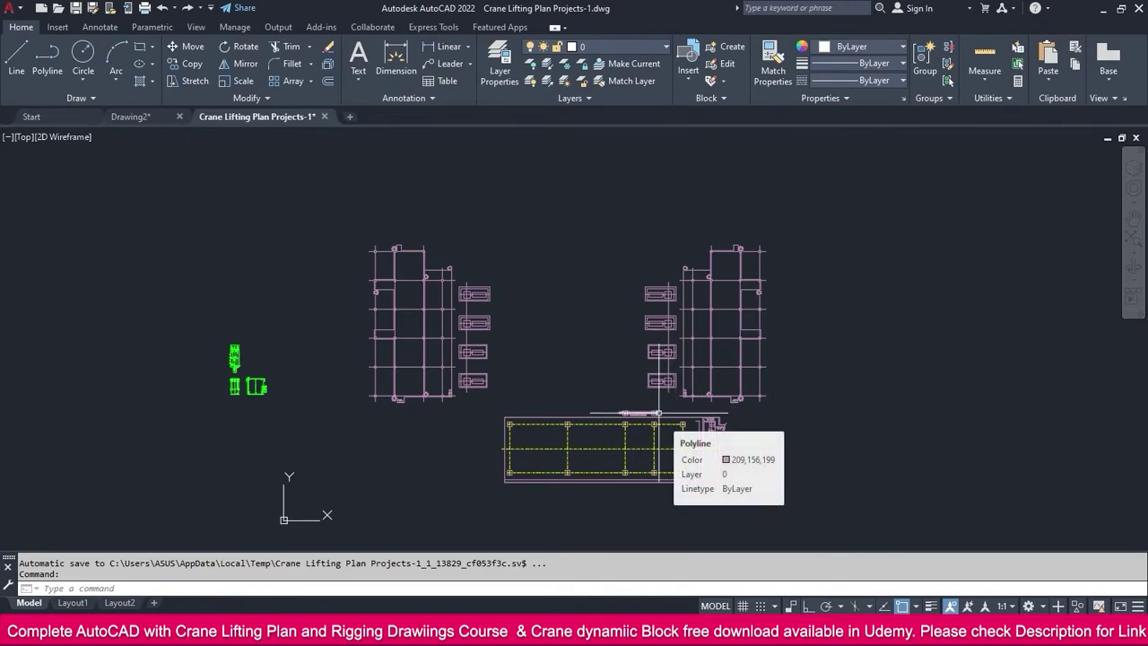
middle_drag(614, 382, 554, 391)
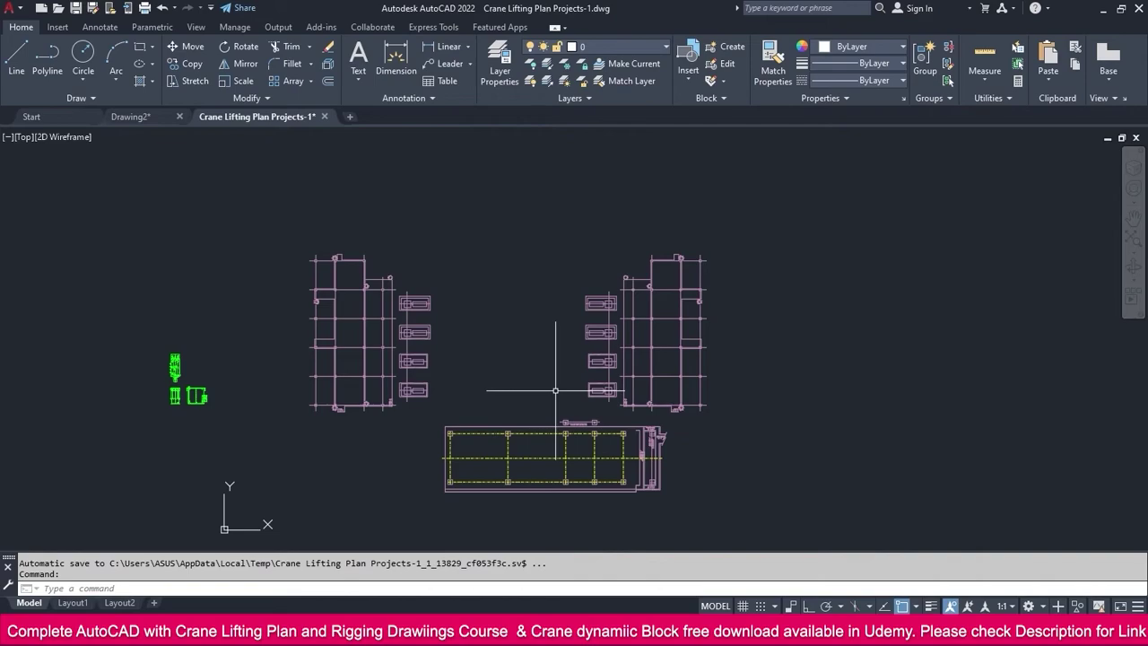
middle_drag(555, 391, 544, 385)
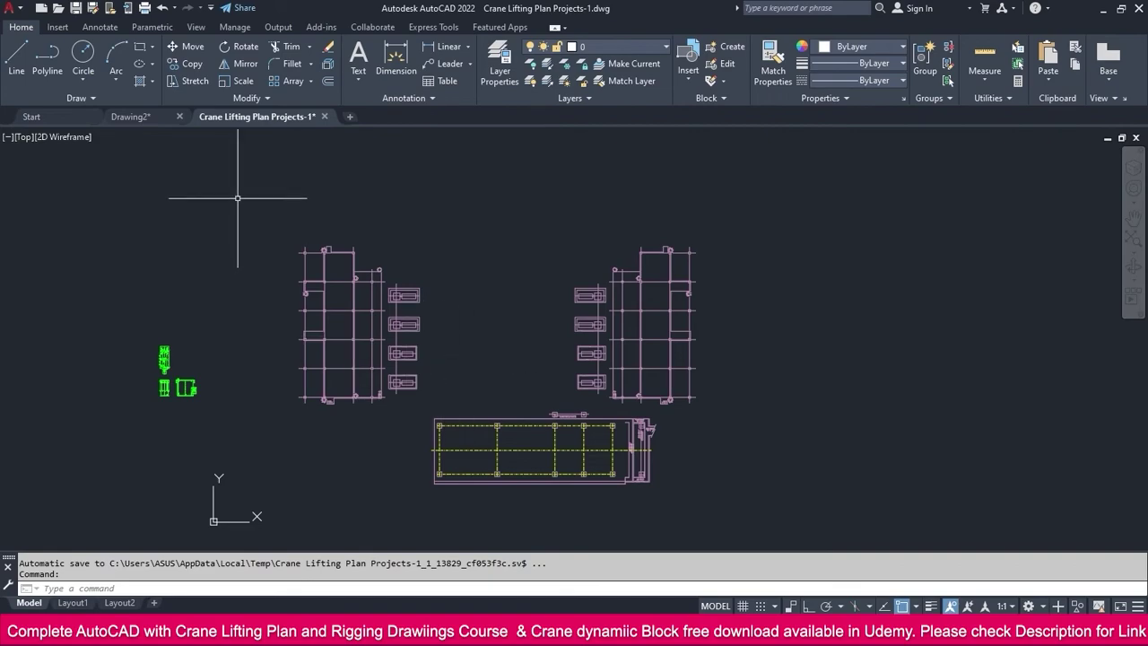
click(258, 175)
click(865, 542)
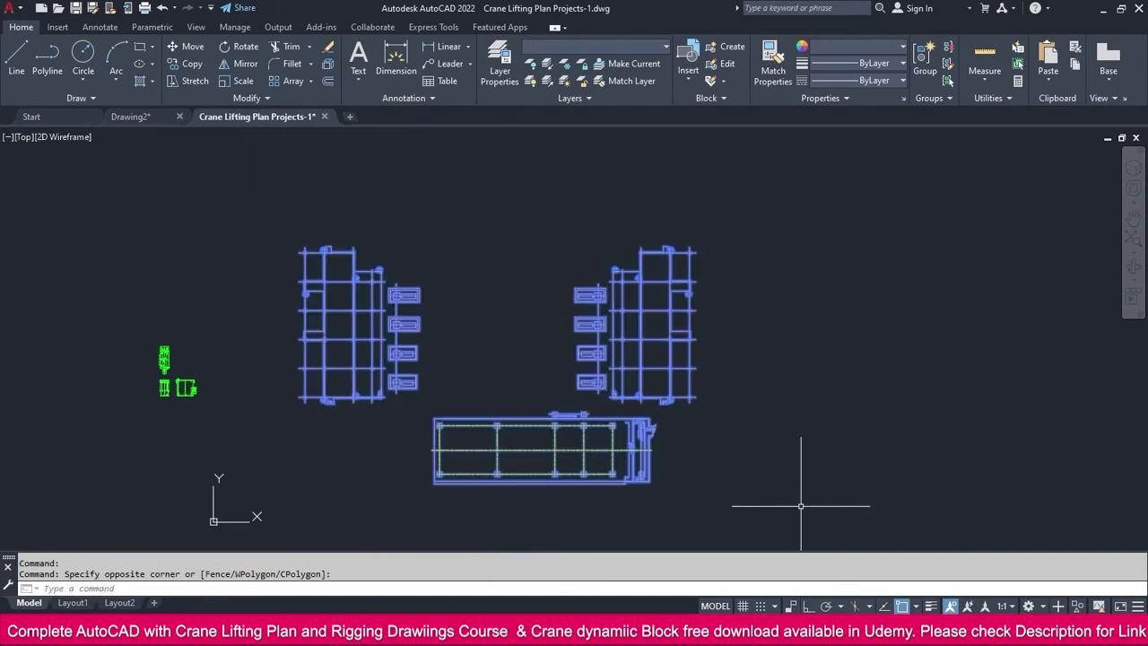